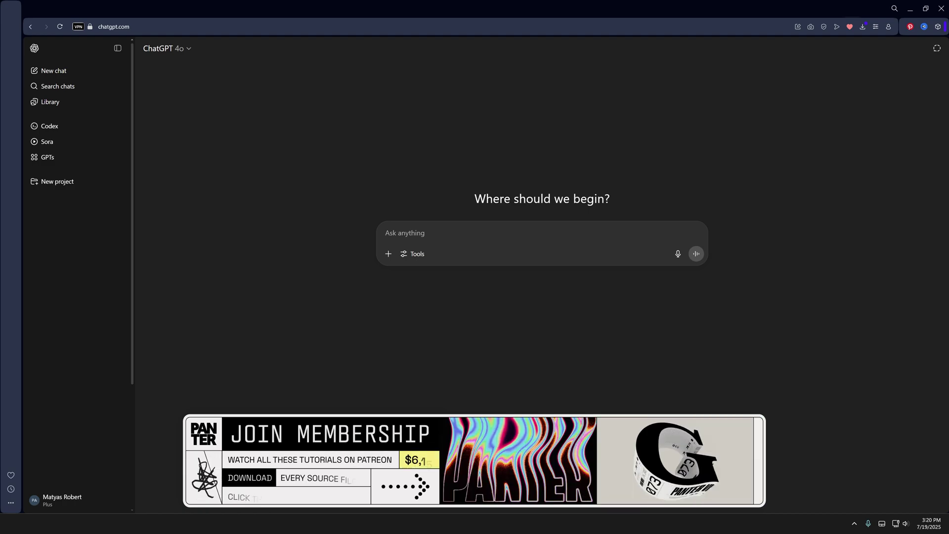
Attach the LV logo and send a prompt for a polished 3D liquid-chrome logo with glare on black.
left_click_drag(578, 39, 559, 243)
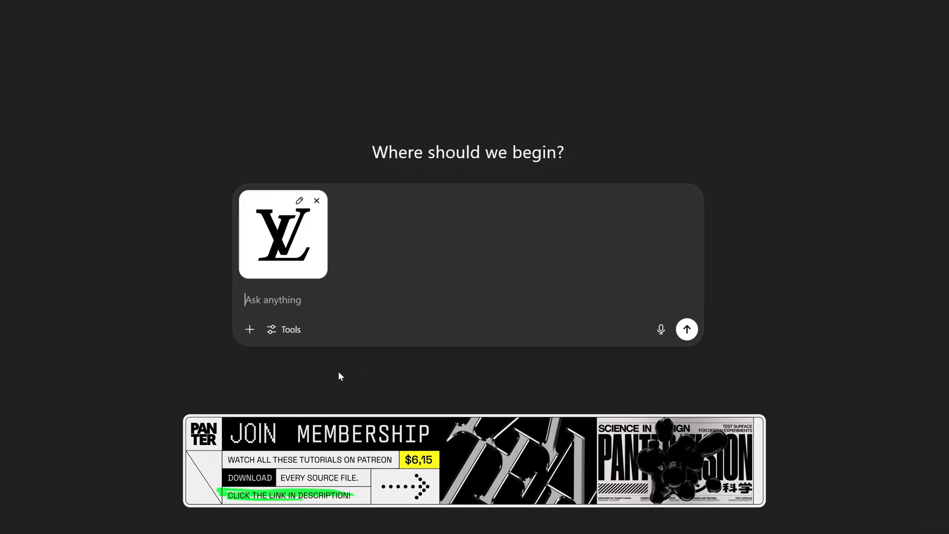
type("Turn the logo into a 3D")
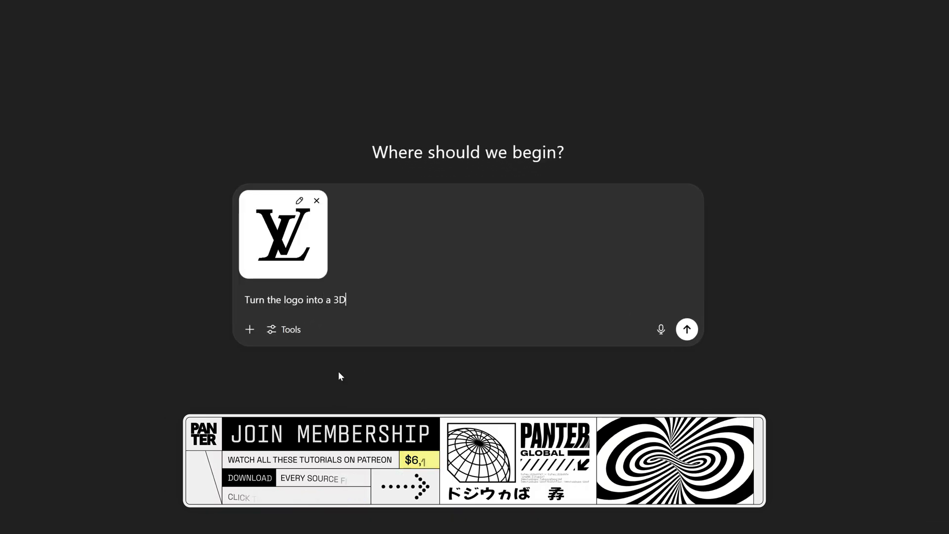
type(" liquid chrome. Make it polished and add glare. Add black background")
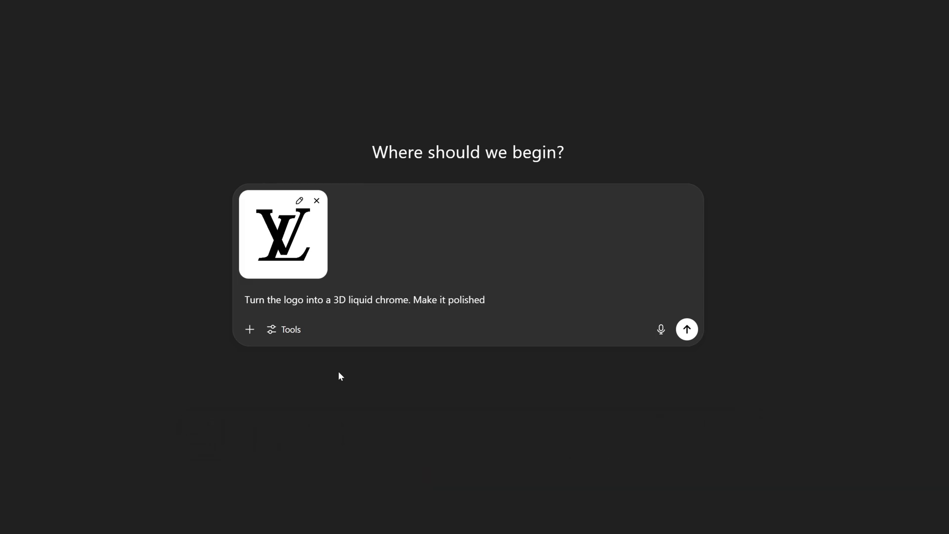
type(".")
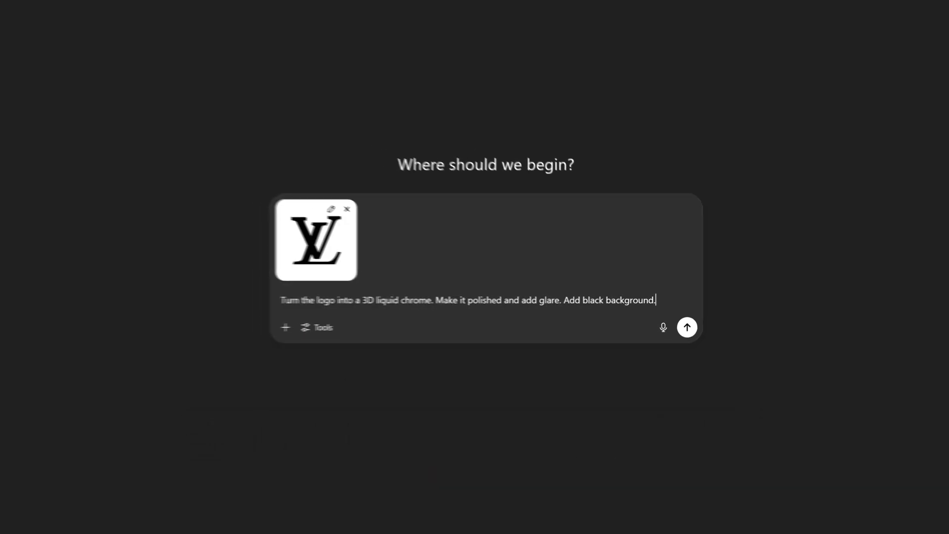
left_click(687, 329)
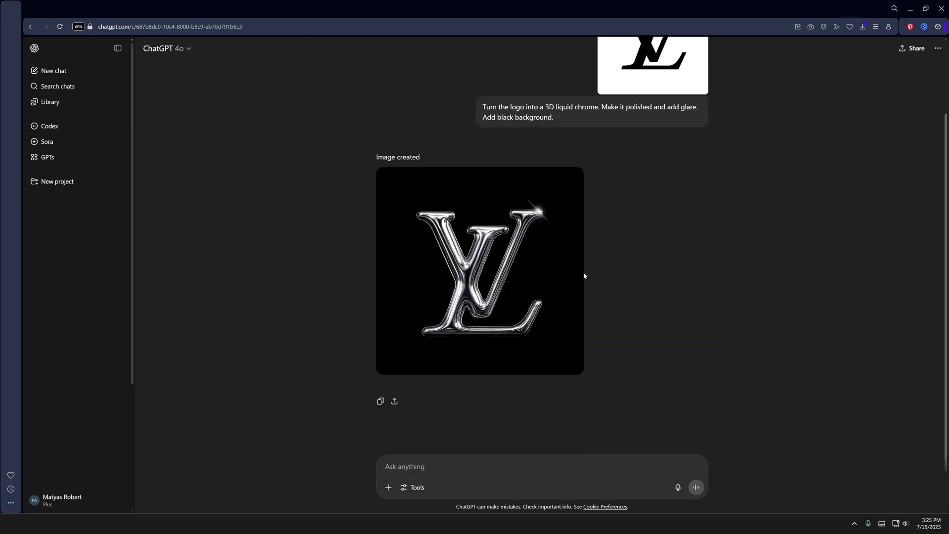
View the chrome result, then resend the logo with the prompt reworded to plain '3D chrome'.
left_click(532, 256)
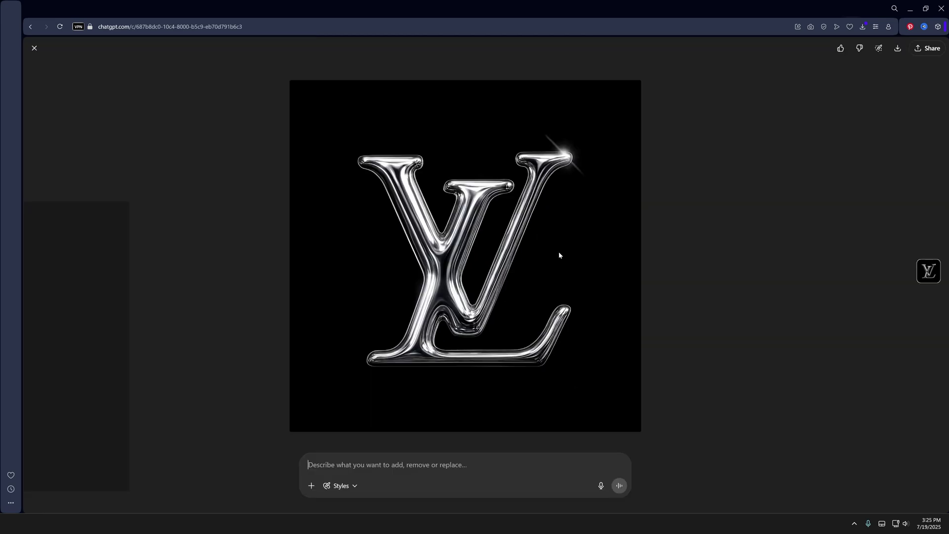
left_click(34, 48)
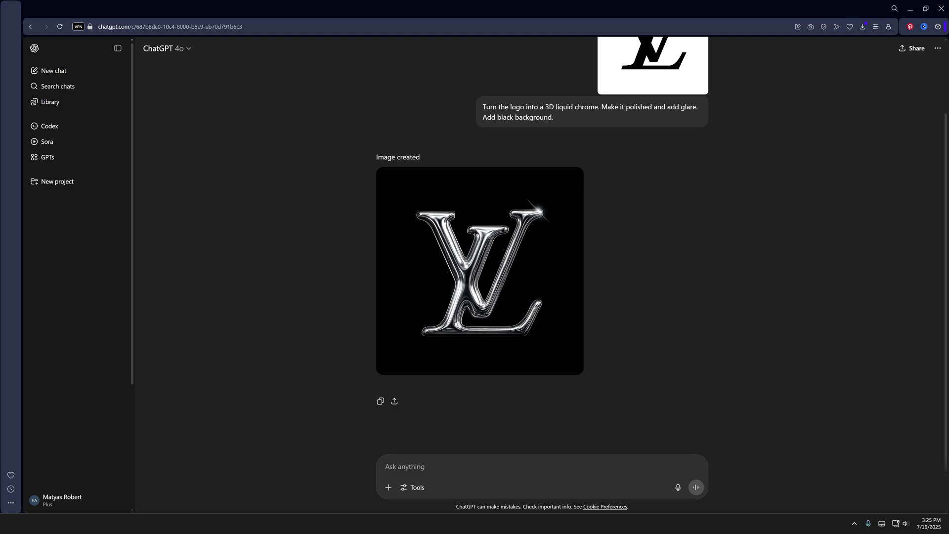
key("ctrl+v")
left_click_drag(474, 105, 573, 123)
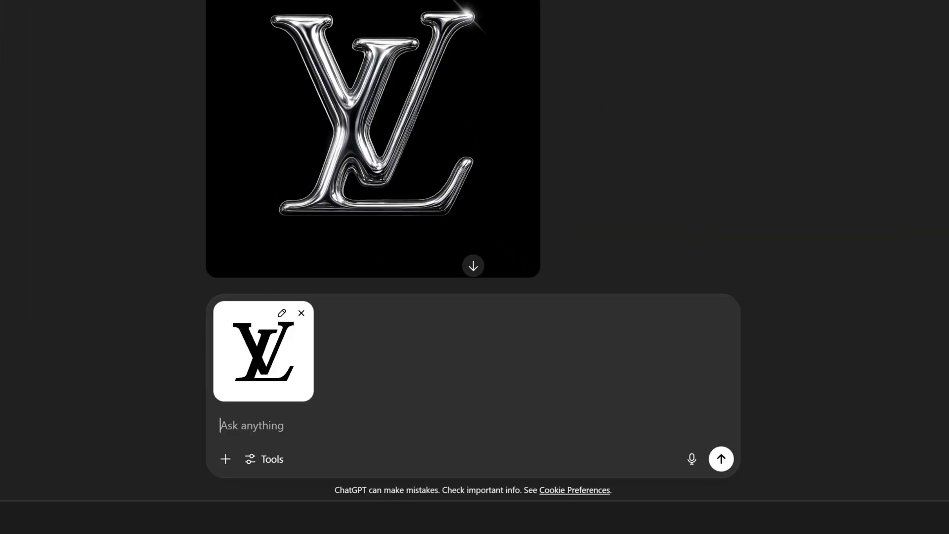
type("Turn the logo into a 3D liquid chrome. Make it polished and add glare. Add black background.")
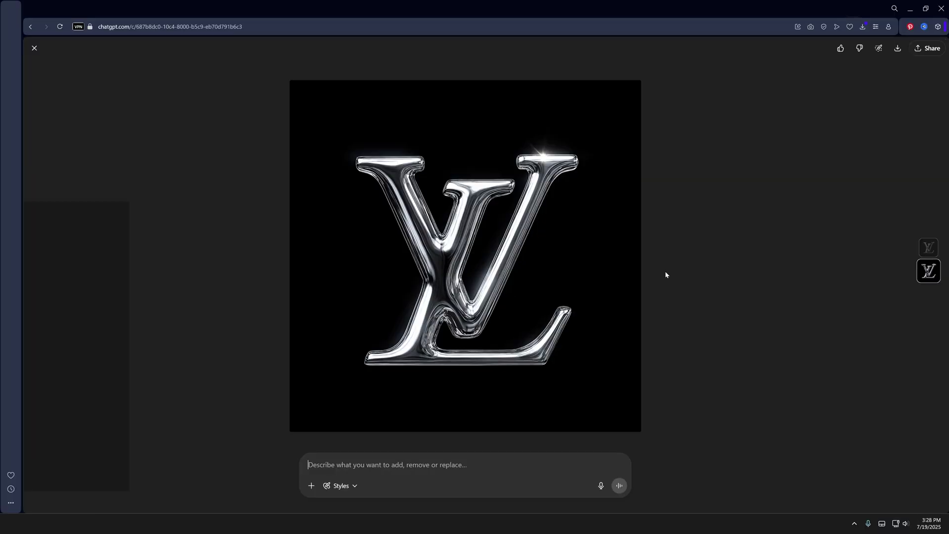
left_click(670, 275)
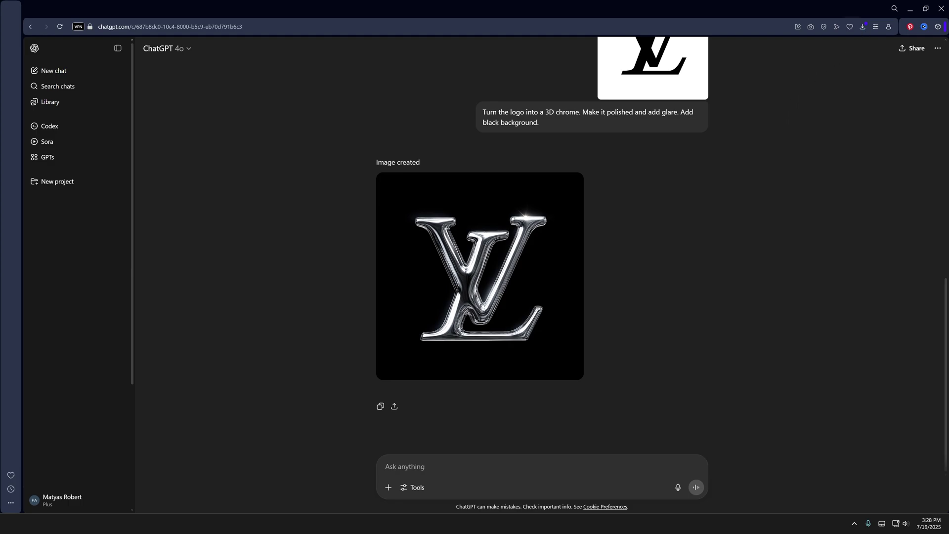
Regenerate the chrome LV logo in a new chat and view its blue-sky-with-clouds version full size.
key("ctrl+shift+o")
key("ctrl+v")
type("Turn the logo into a 3D chrome. Make it polished and add glare. Add black background.")
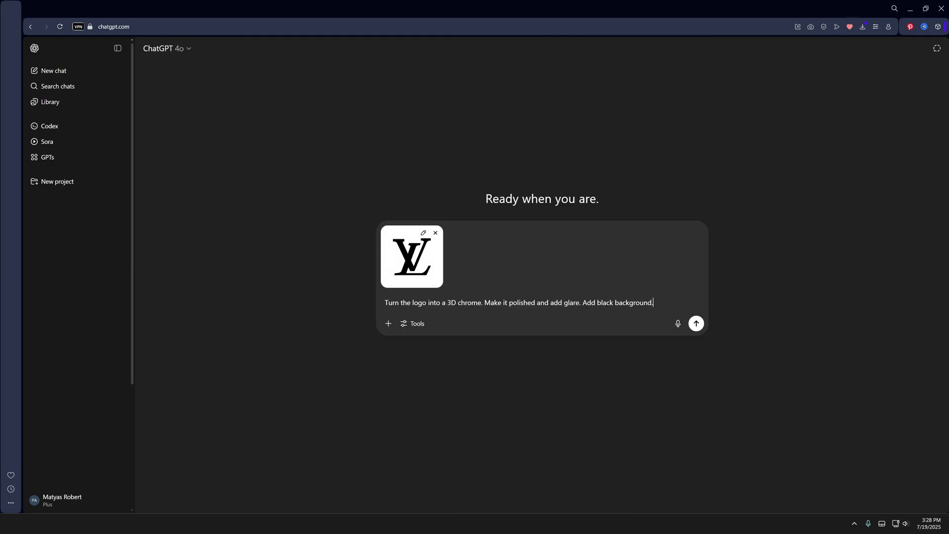
left_click(697, 324)
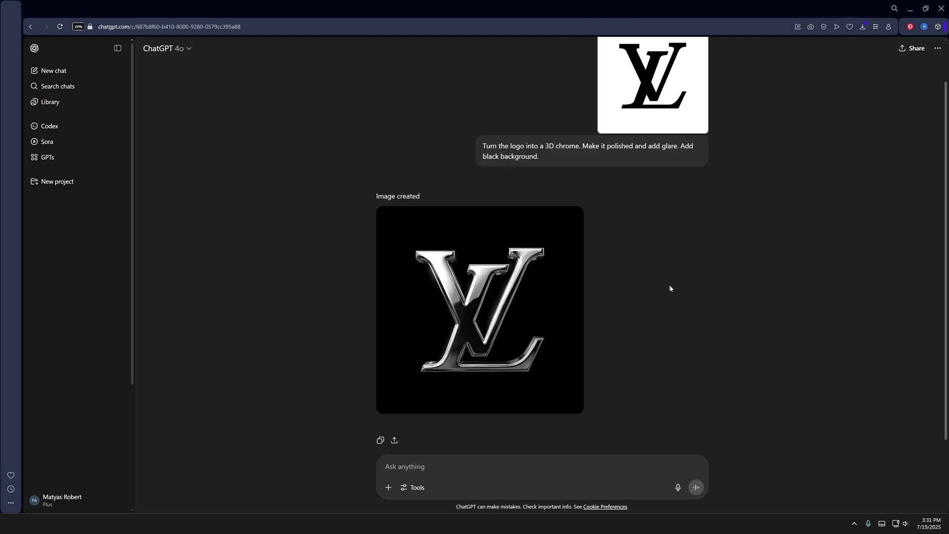
left_click(503, 263)
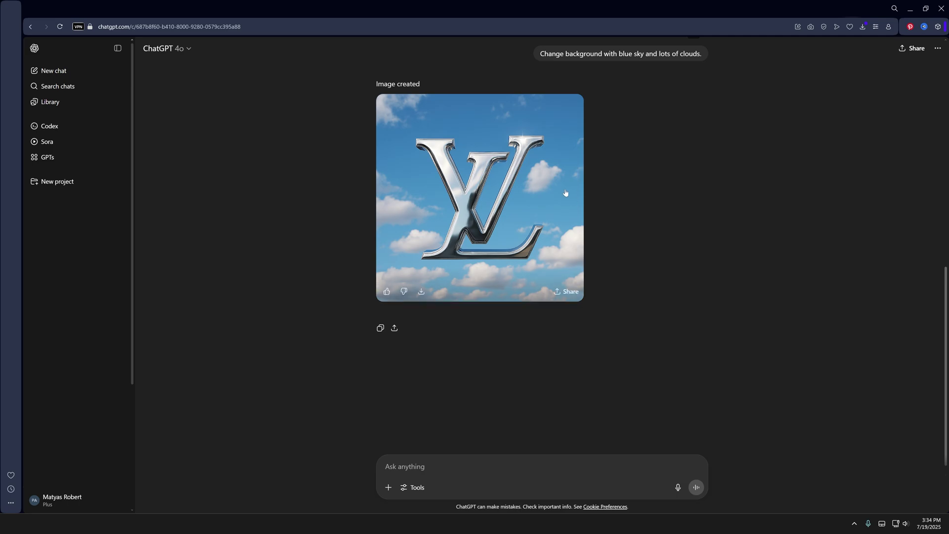
left_click(563, 233)
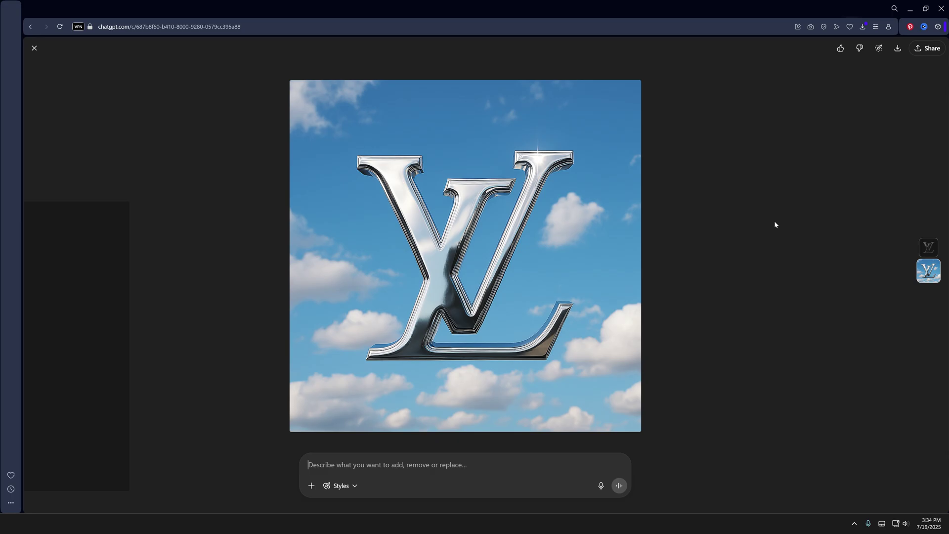
left_click(34, 48)
Attach the LV logo, send 'Logo made of glass material' and view the glass result.
left_click_drag(30, 504, 515, 287)
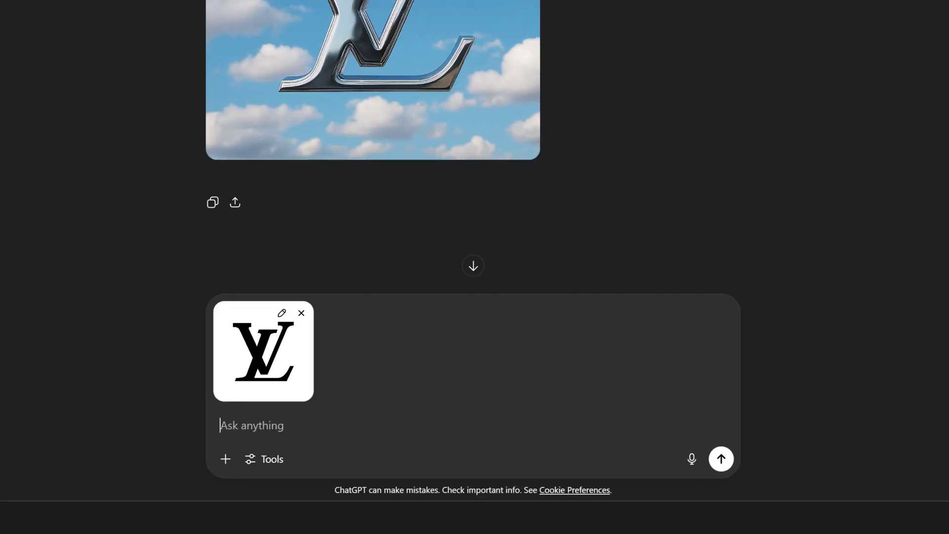
type("Logo made of glass material")
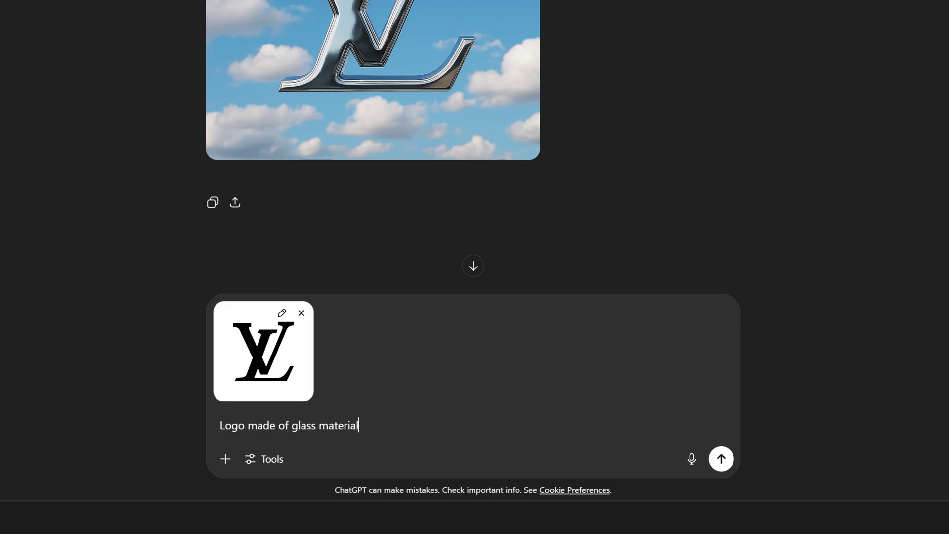
key("Return")
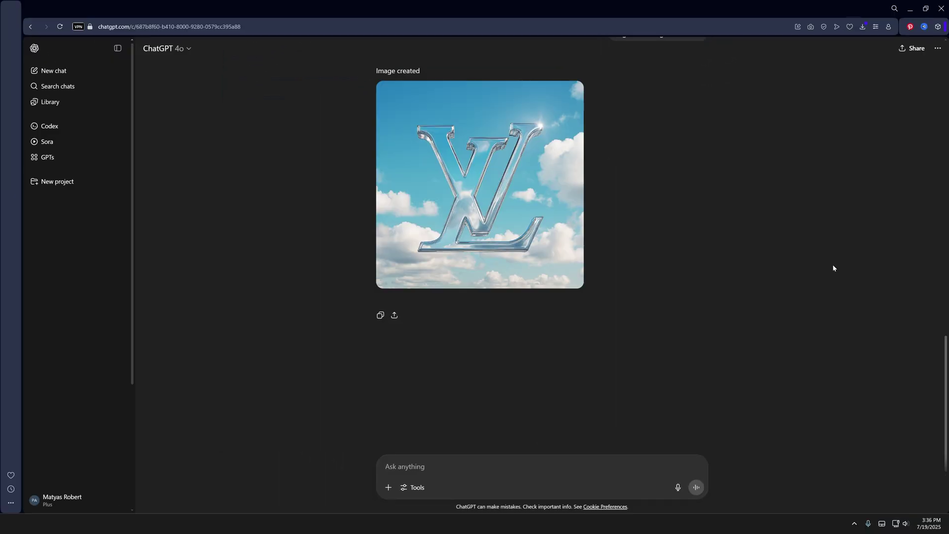
left_click(487, 173)
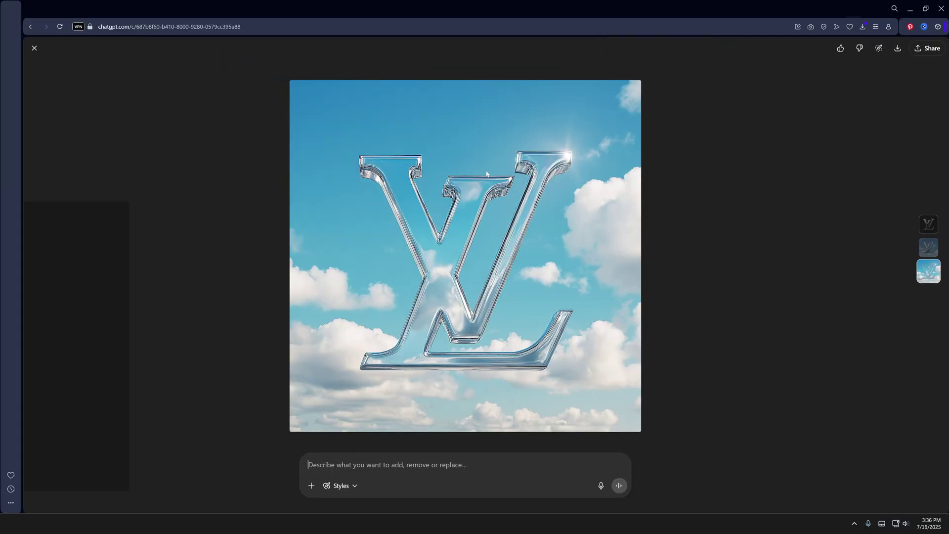
Copy the glass prompt into a new message and append '. Black background'.
left_click_drag(558, 310, 541, 369)
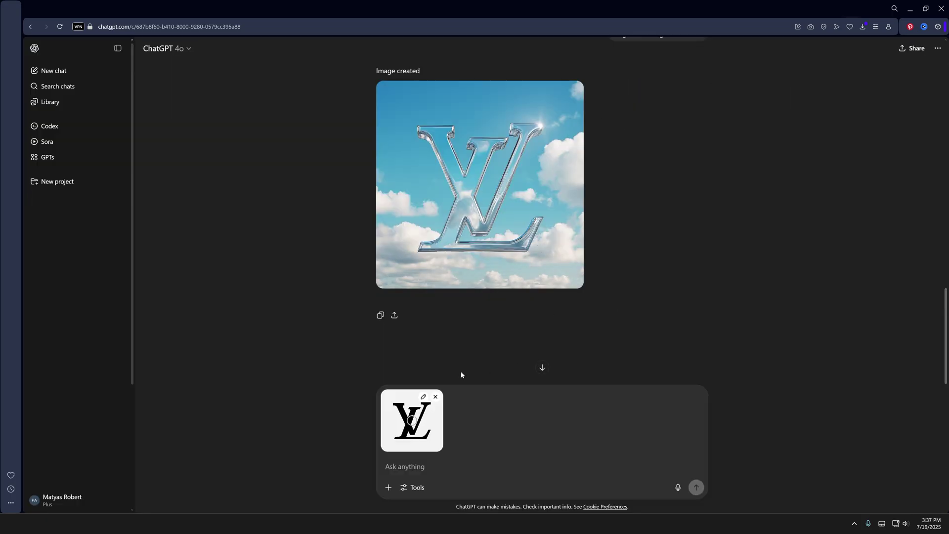
scroll(474, 247, "up", 2)
key("ctrl+c")
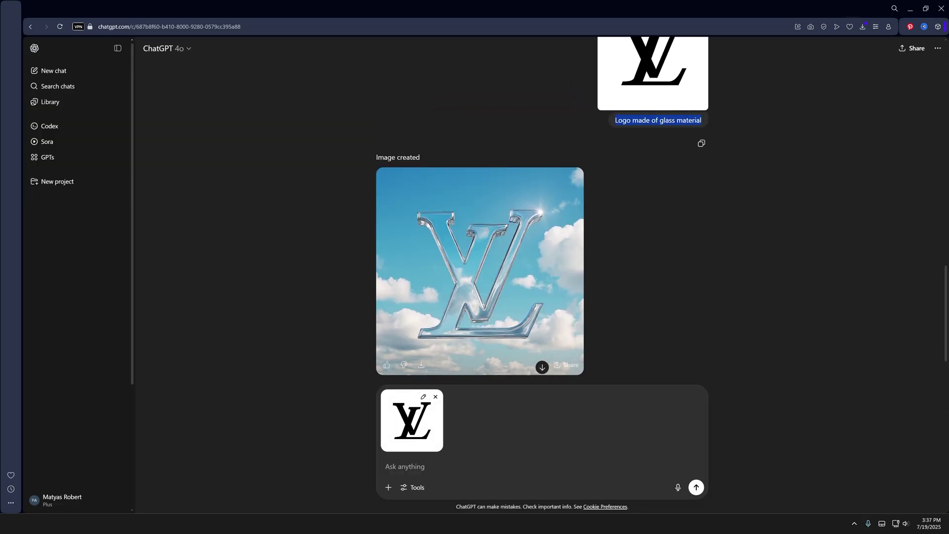
key("ctrl+v")
type(". Black background")
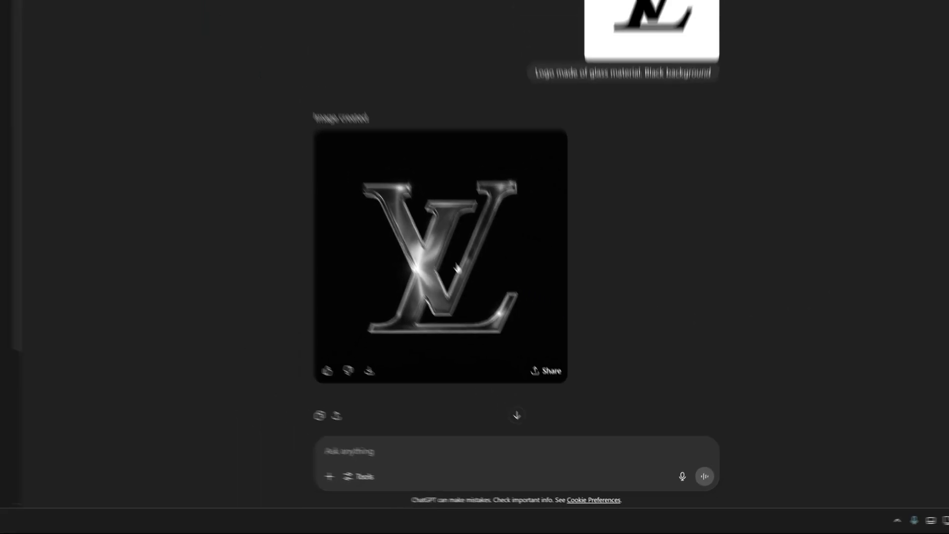
Generate a spot-lit 3D refracted-glass LV logo floating on a black background and view it full size.
left_click(457, 267)
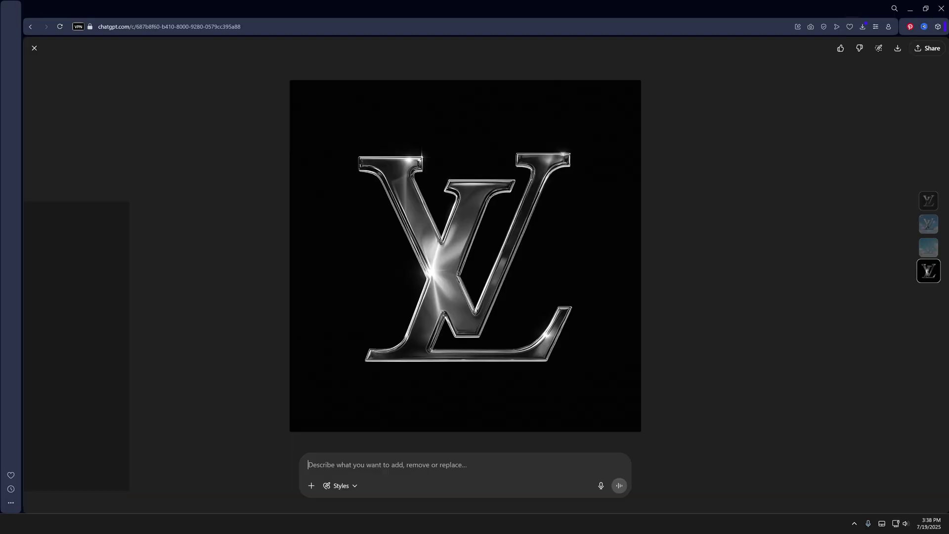
type("3D")
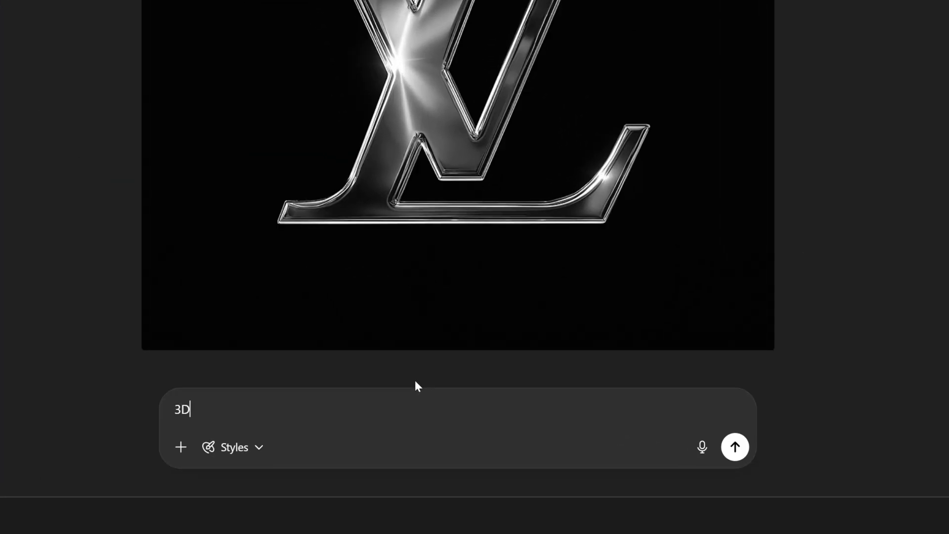
type(" logo made of refracted glass materia")
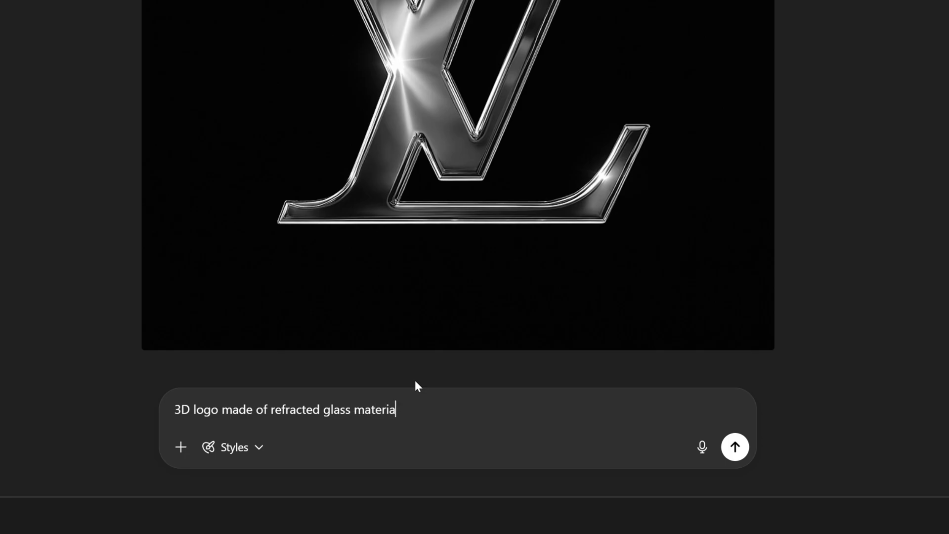
type("l floating on a black background.")
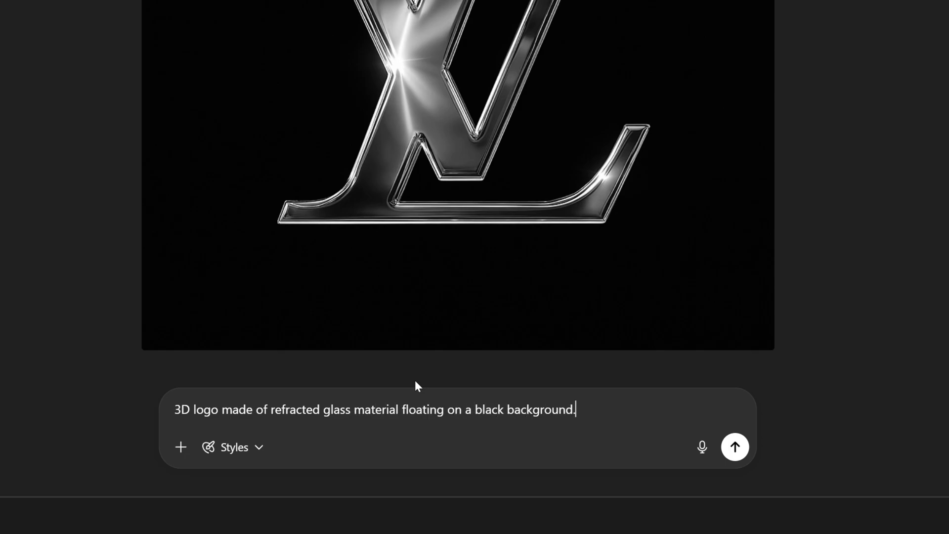
type(" The logo is illuminated from the back with spot light")
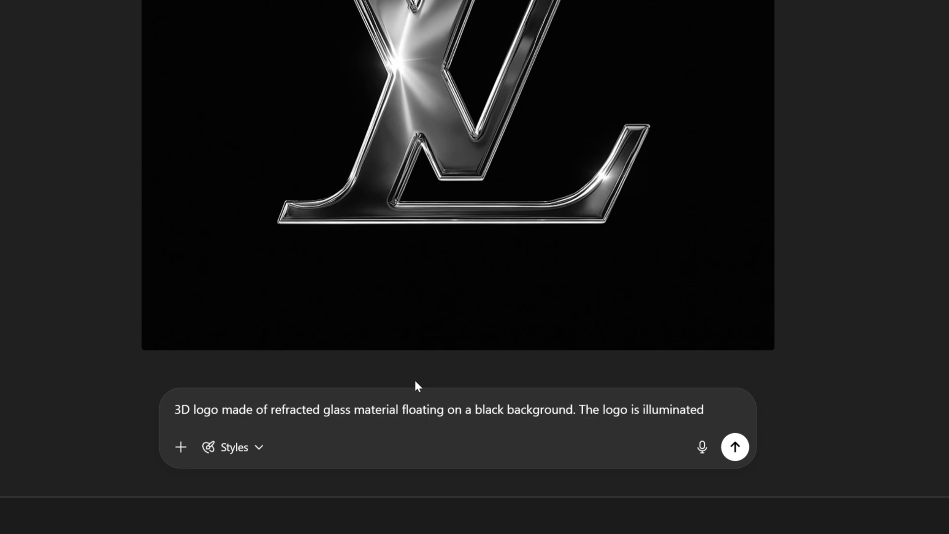
type(".")
key("Return")
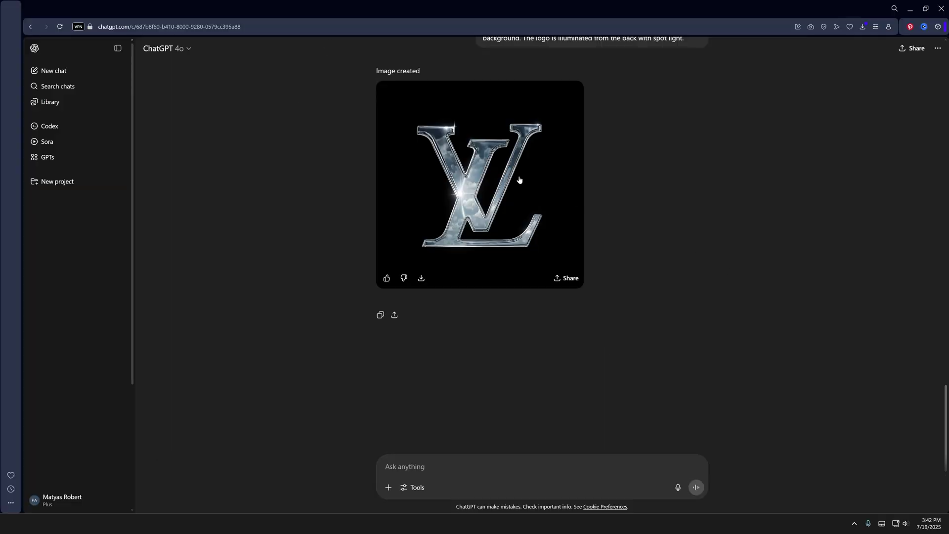
left_click(519, 179)
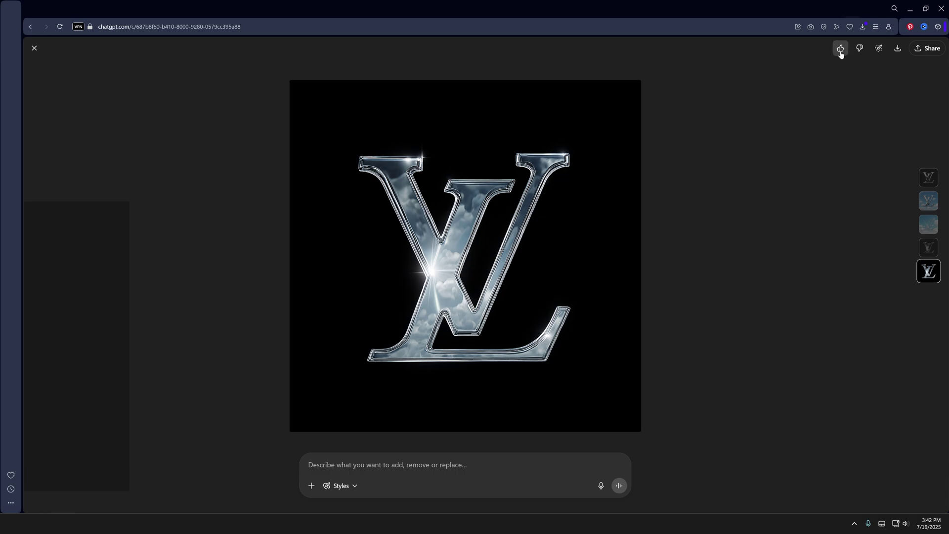
In a new chat, attach the LV logo, send the refracted-glass prompt, and enlarge the back-lit result.
key("ctrl+shift+o")
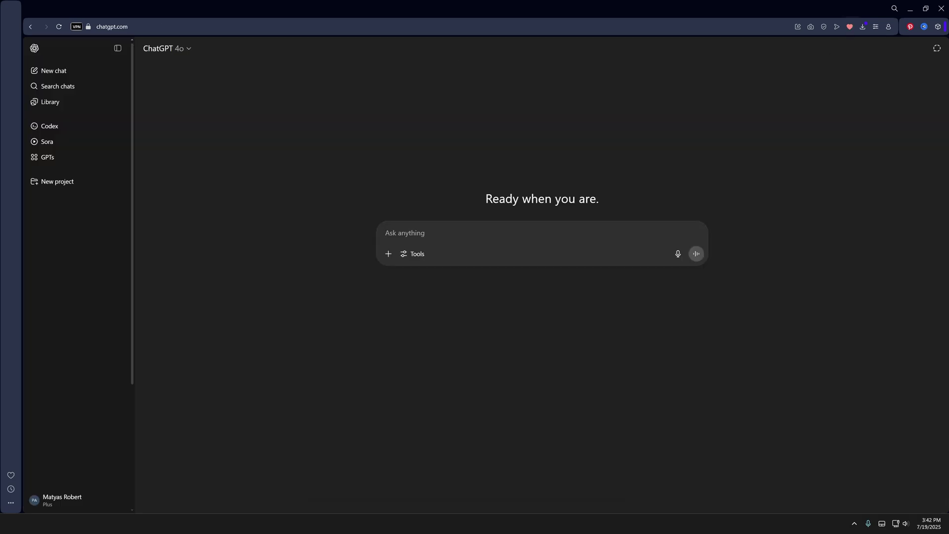
key("ctrl+v")
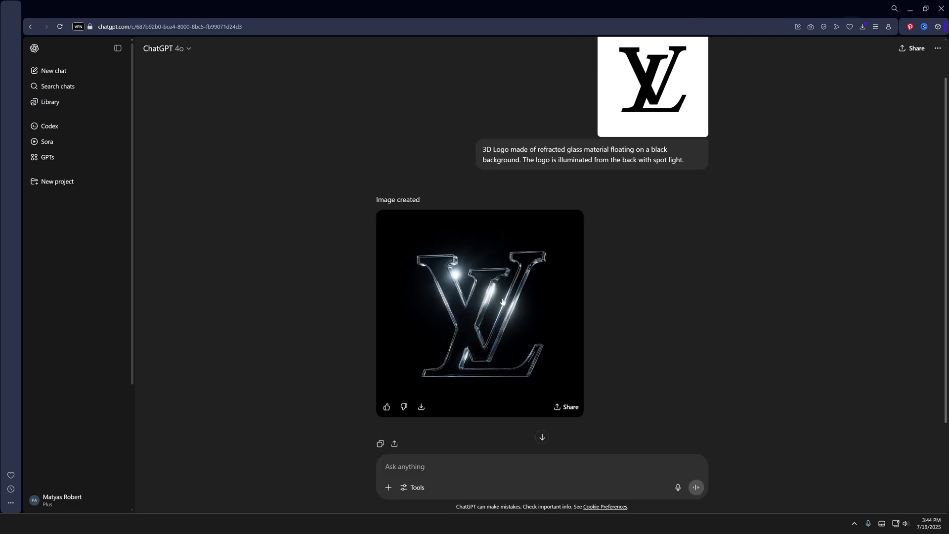
left_click(503, 302)
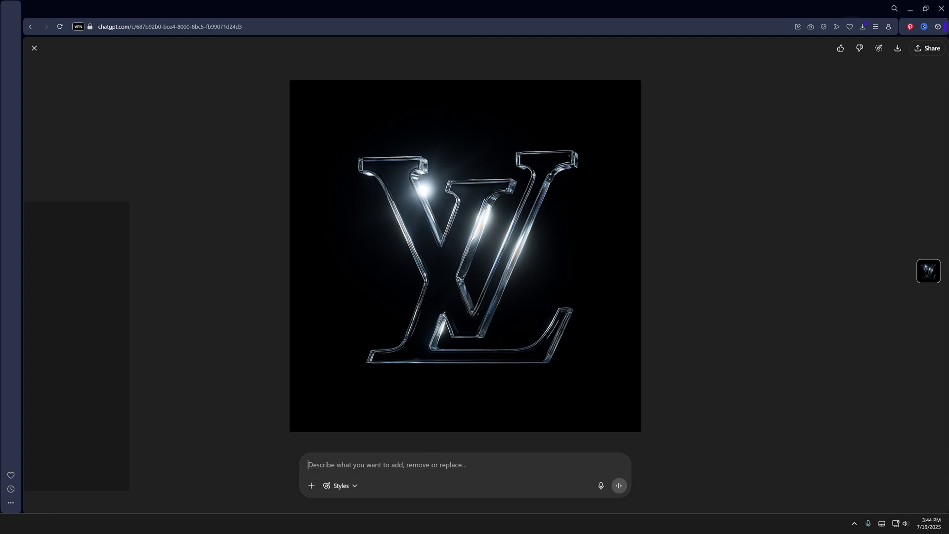
Send '3d logo made of prism glass' and preview the rainbow prism logo.
type("3d logo made of pris")
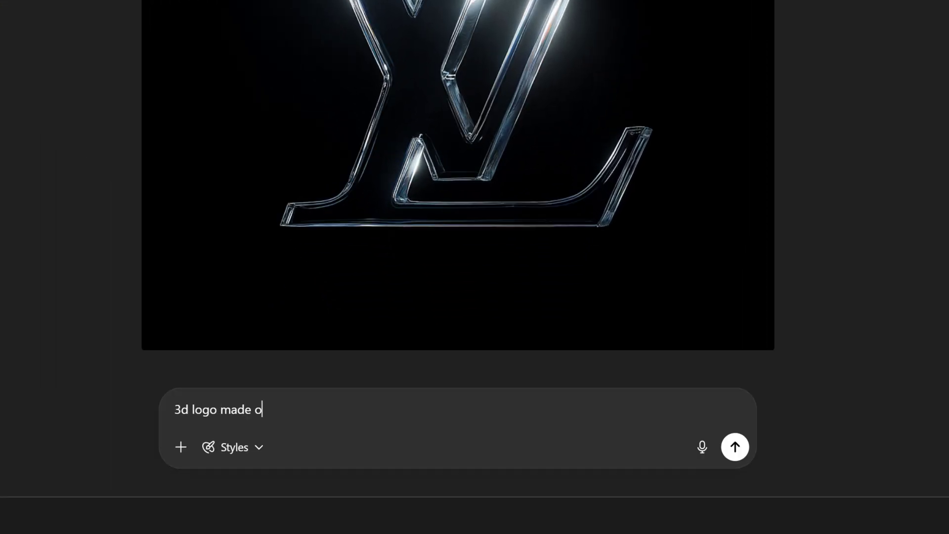
type("m glass")
key("Return")
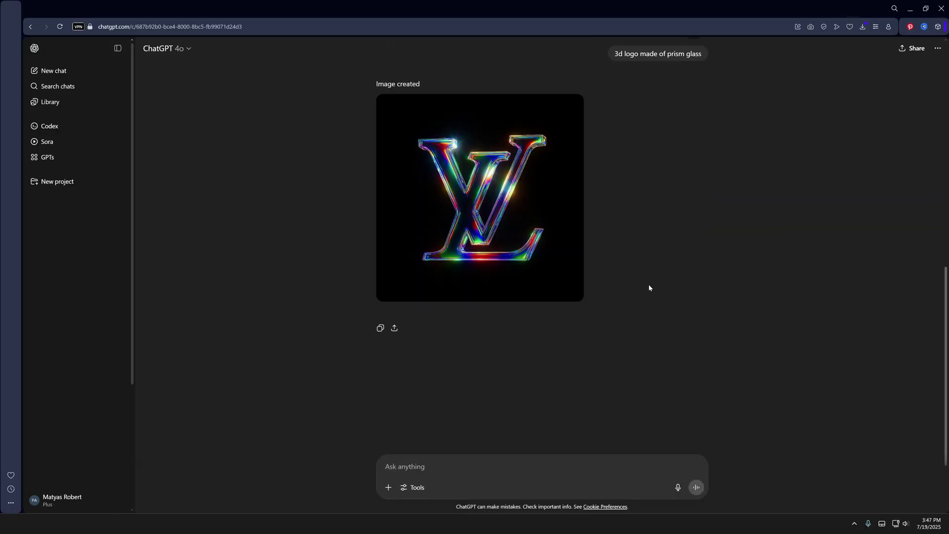
left_click(467, 205)
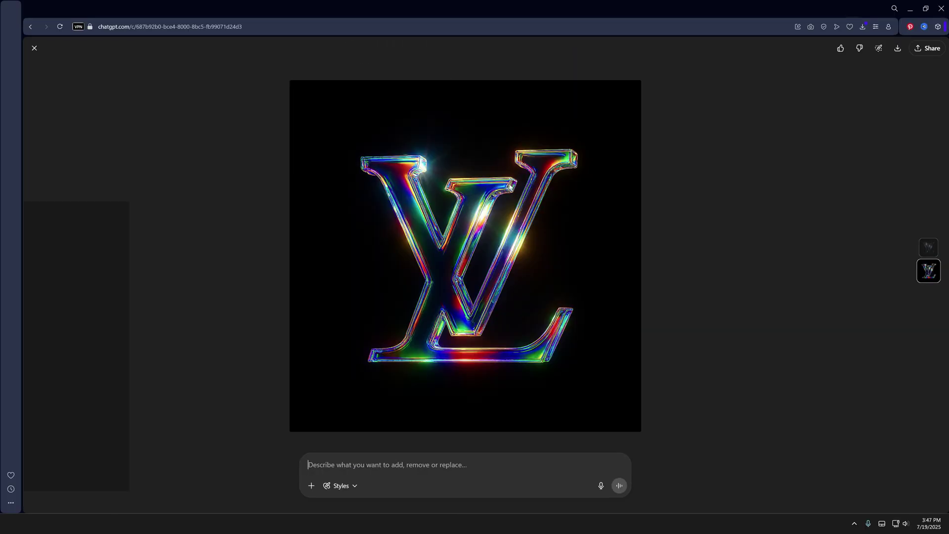
key("Escape")
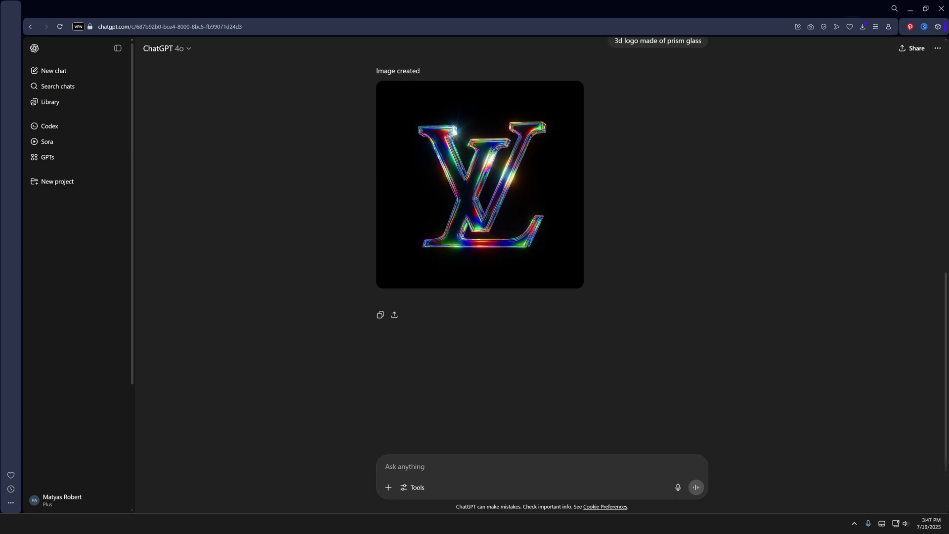
Attach the LV logo, send the full prism-glass lighting prompt, and view the crystal result full-screen.
left_click_drag(655, 271, 644, 283)
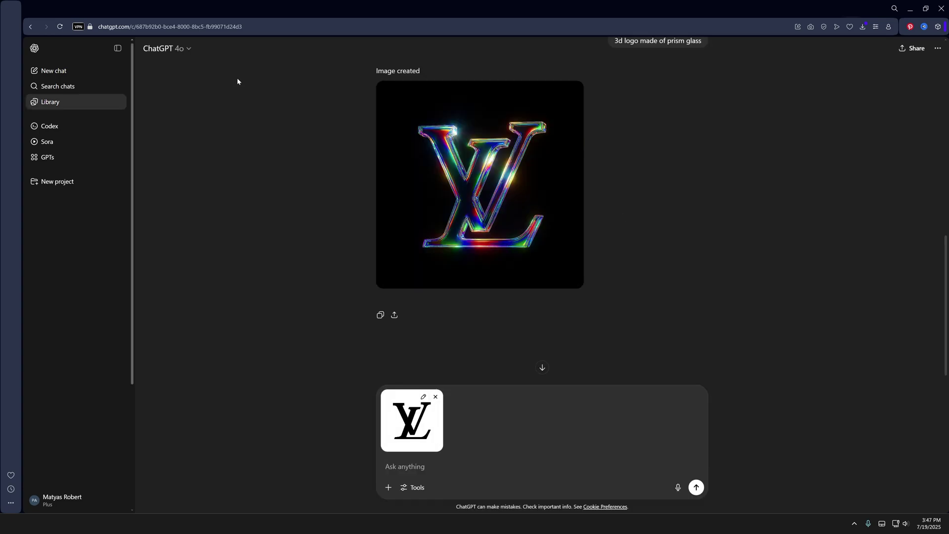
key("ctrl+v")
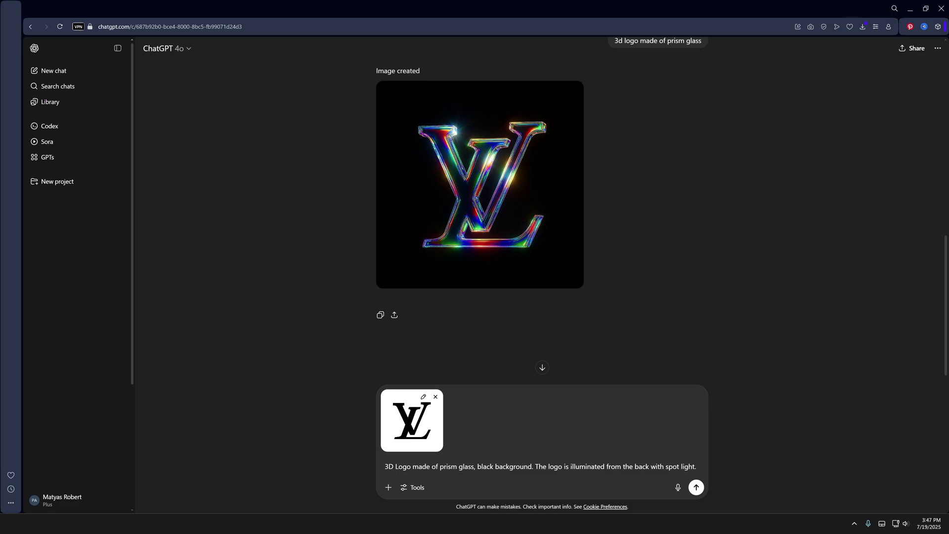
key("Return")
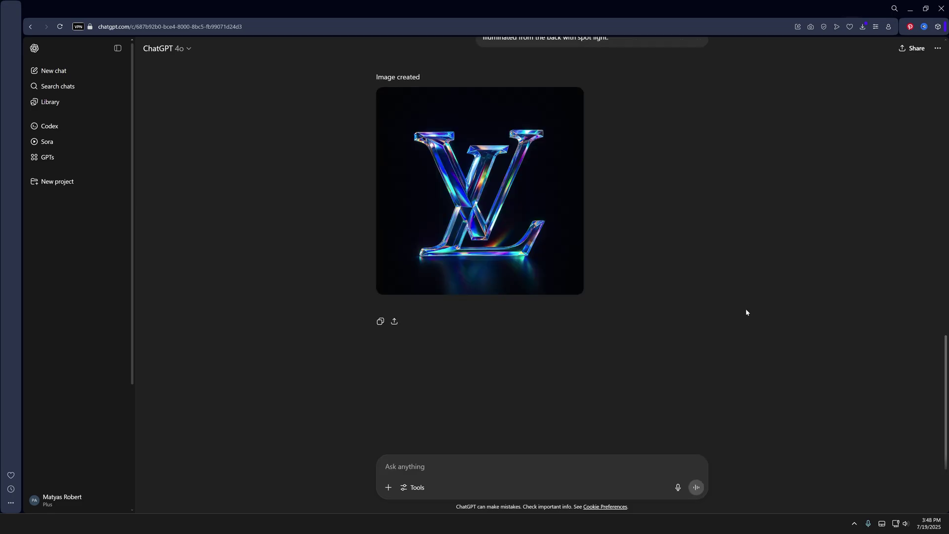
left_click(466, 167)
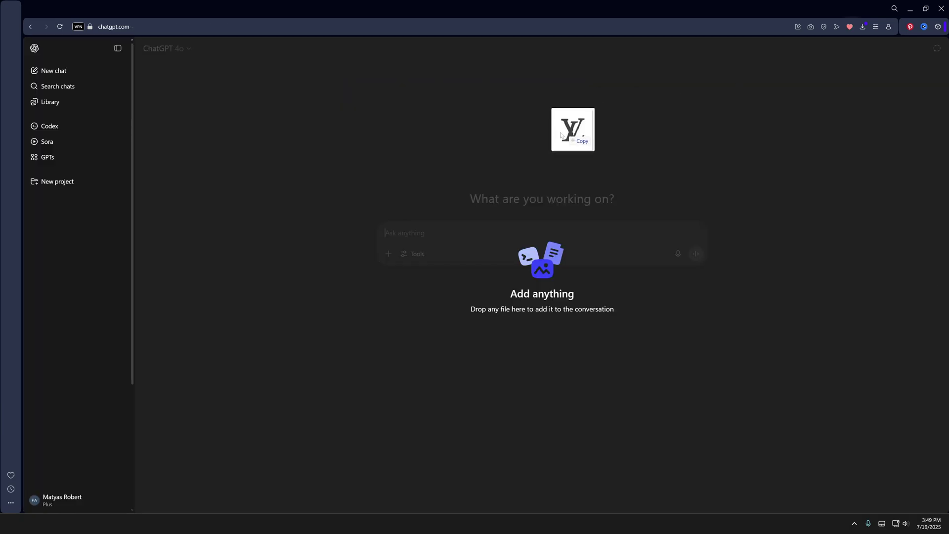
Attach the LV logo, request a puffy orange plastic version on light grey, and view it full-screen.
left_click_drag(573, 130, 549, 148)
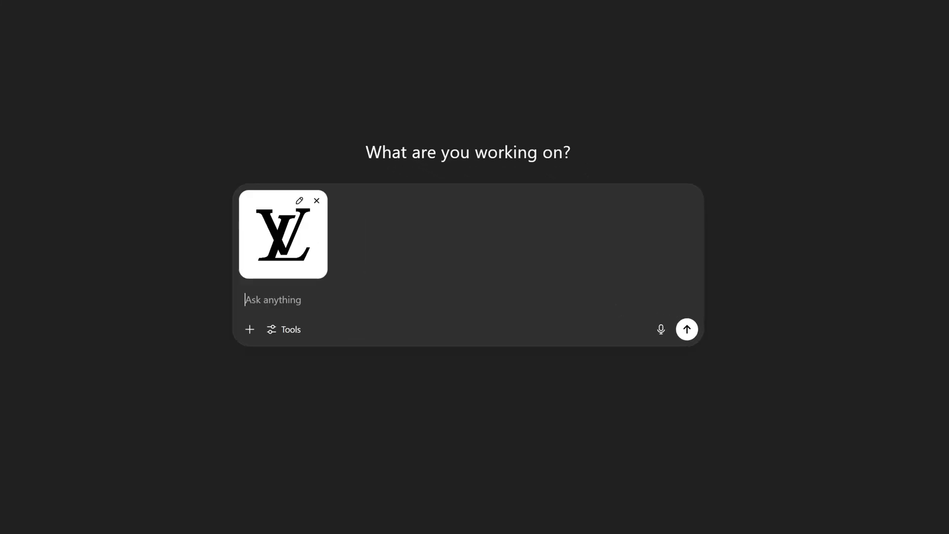
type("Logo made of orange plastic material. Make it ")
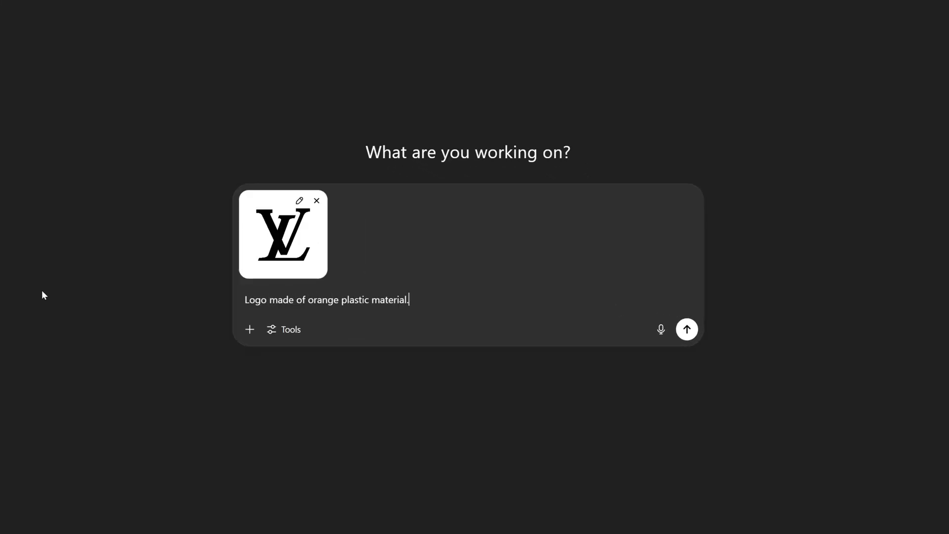
type("puffy and place it on a light gr")
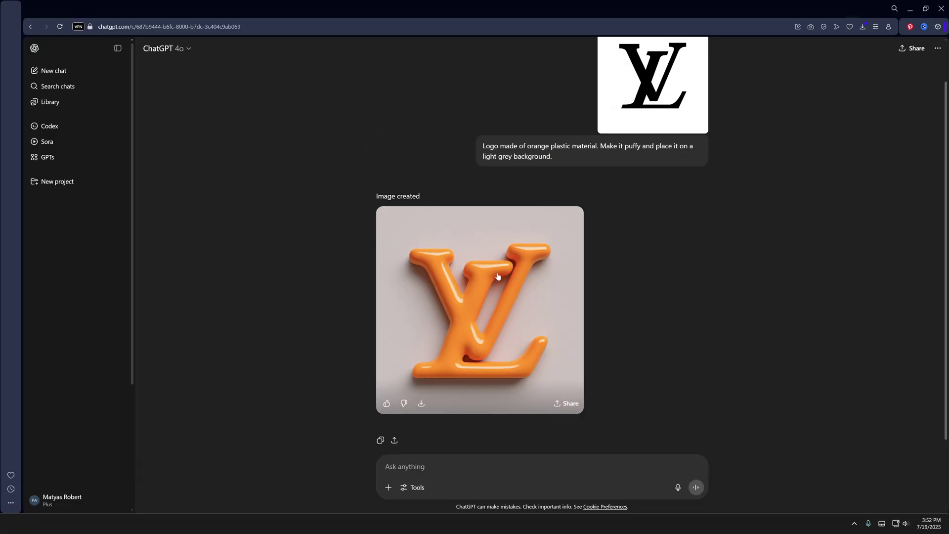
left_click(568, 290)
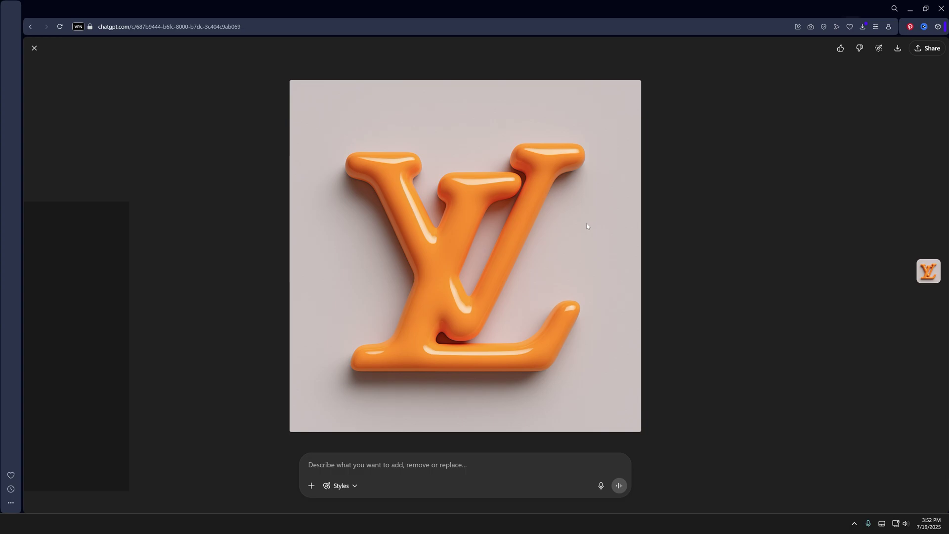
Attach the LV logo and send a padded, puffy, polished orange prompt asking for bigger wrinkles on light grey.
key("Escape")
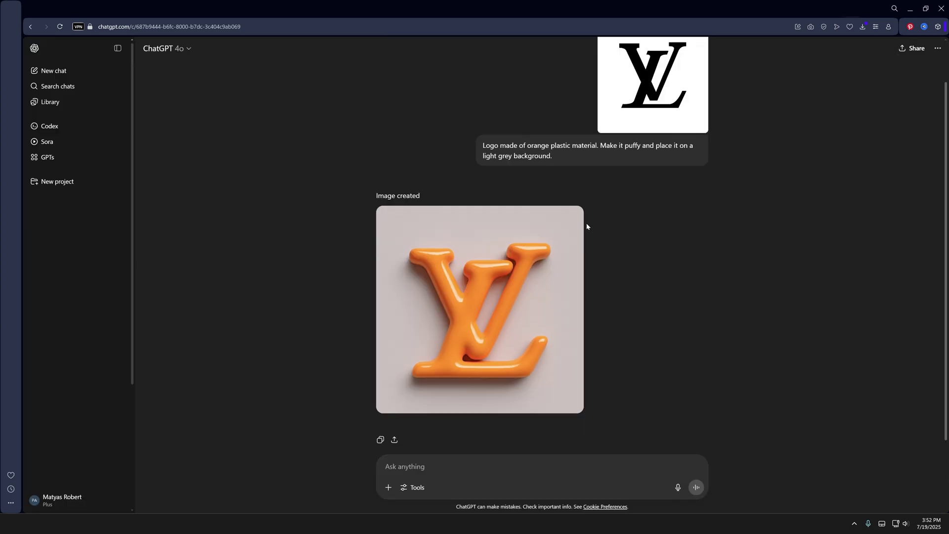
key("ctrl+v")
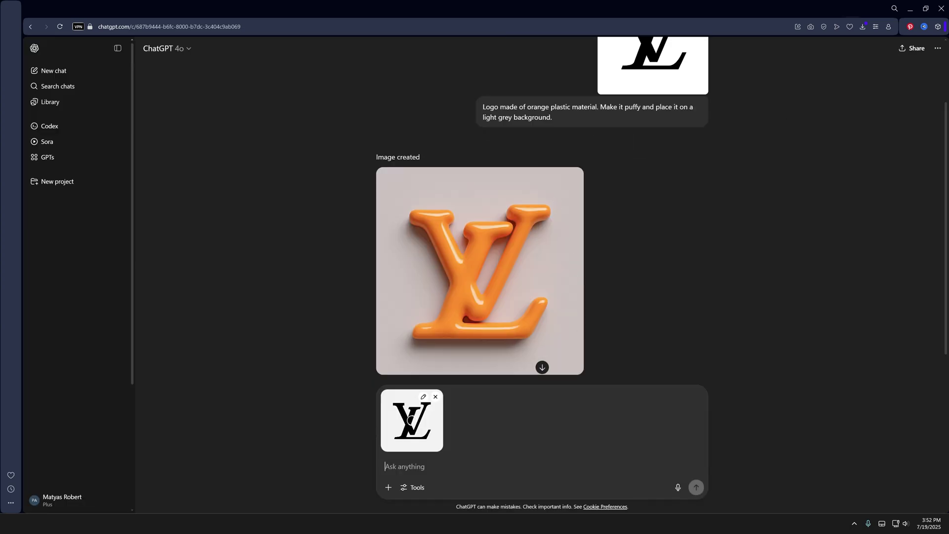
type("Logo made of orange ")
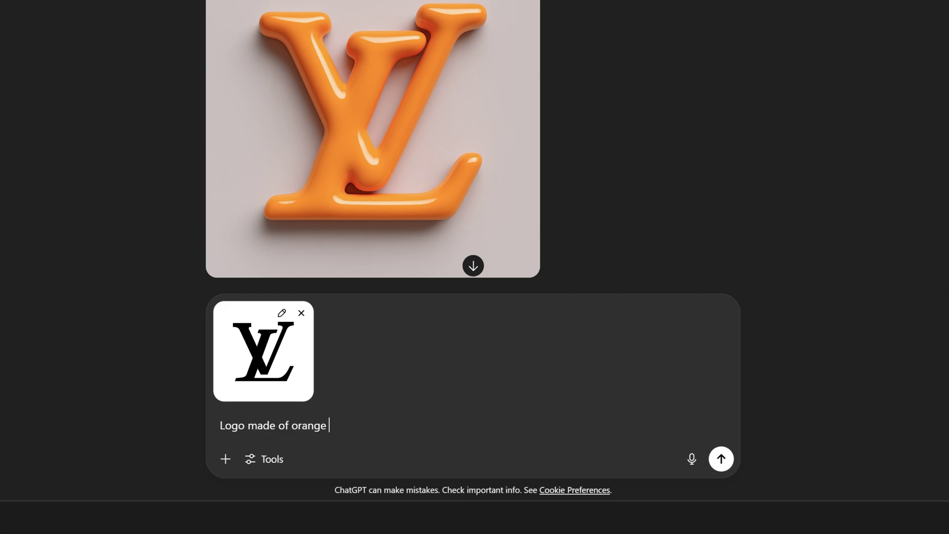
type("padded, puffy and polished ma")
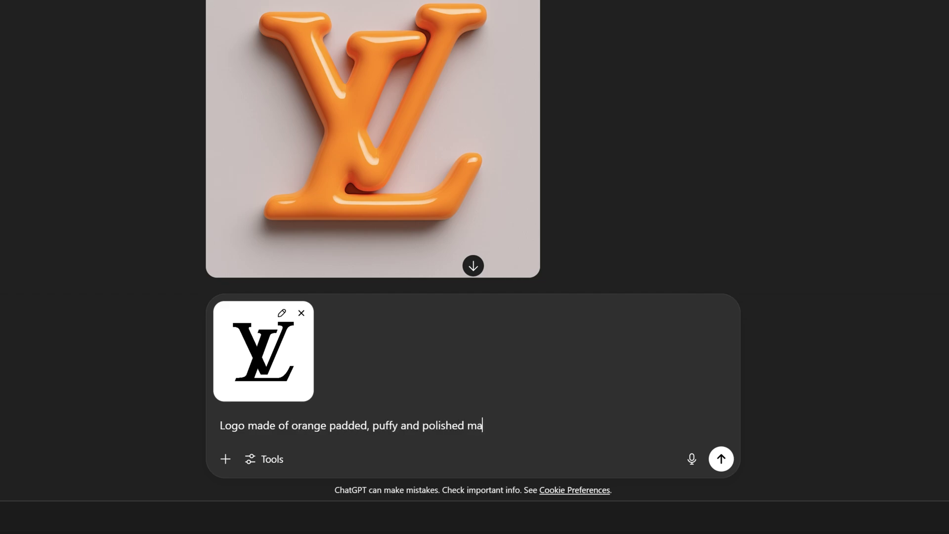
type("terial with smooth surface. ")
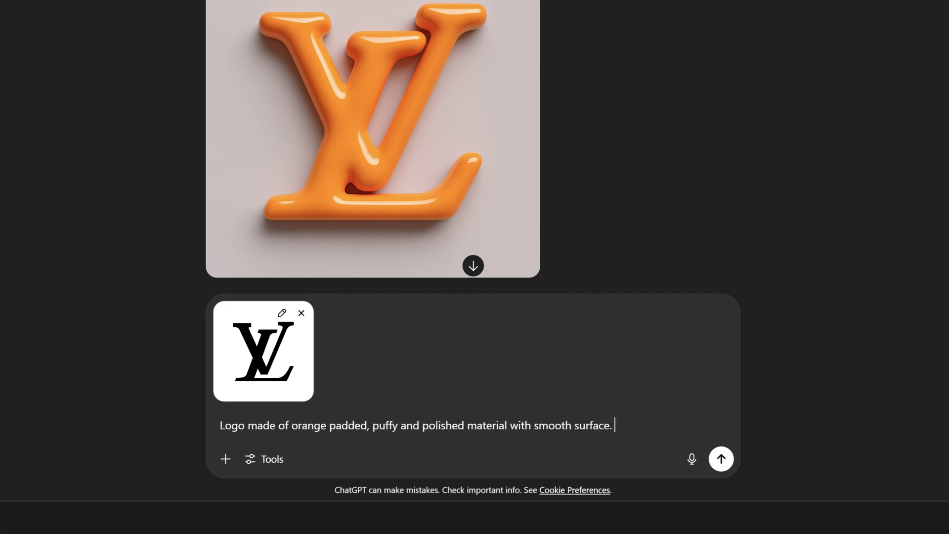
type("Add bigger sized wrinkl")
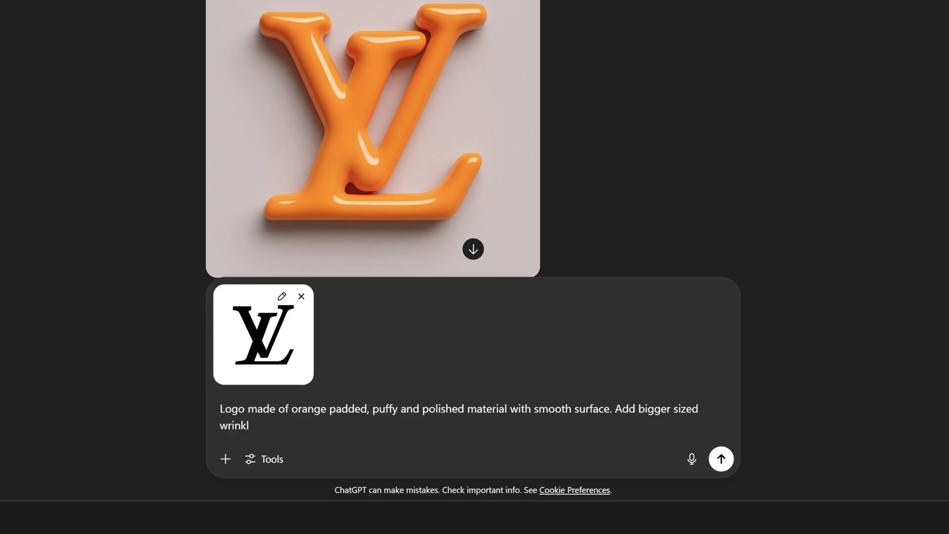
type("es. Place it on a light grey bac")
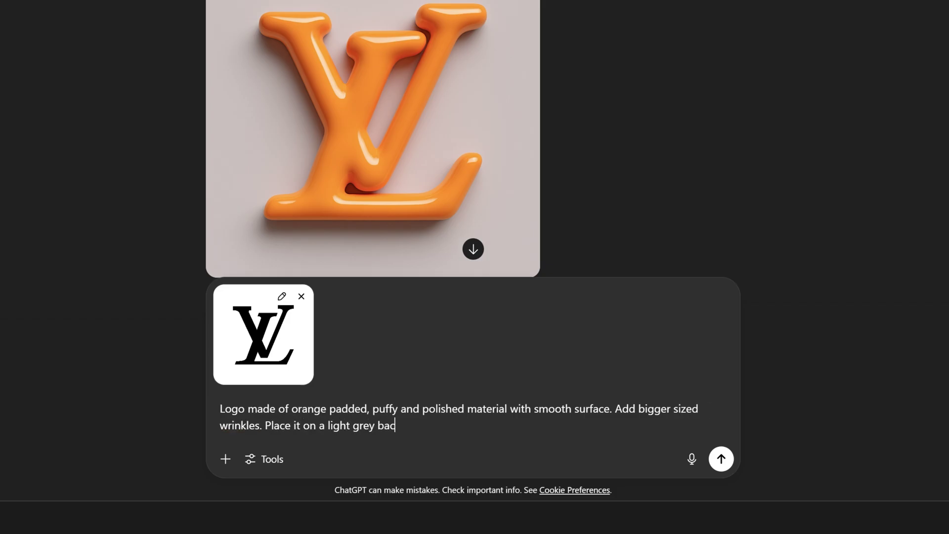
type("kground.")
left_click(721, 459)
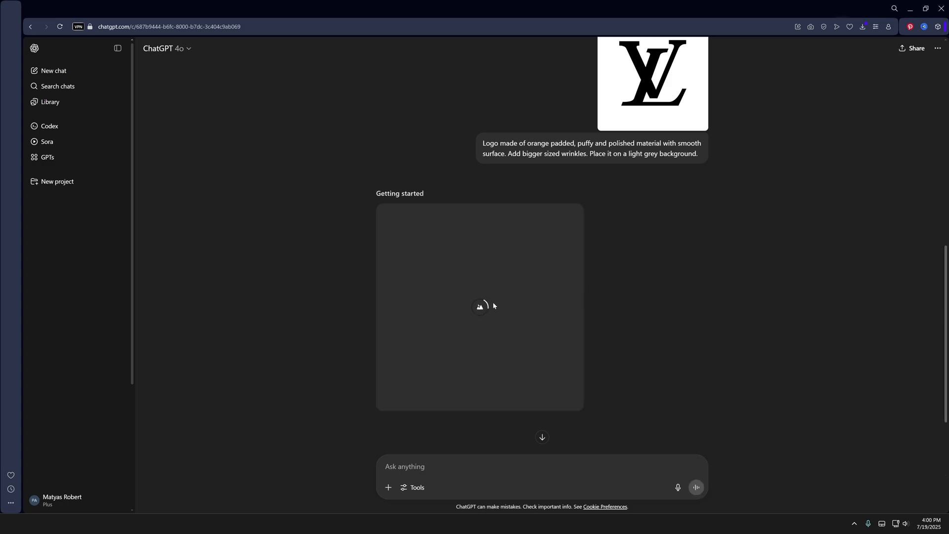
Scroll to the finished wrinkled orange LV logo and view it full-screen.
scroll(497, 310, "down", 3)
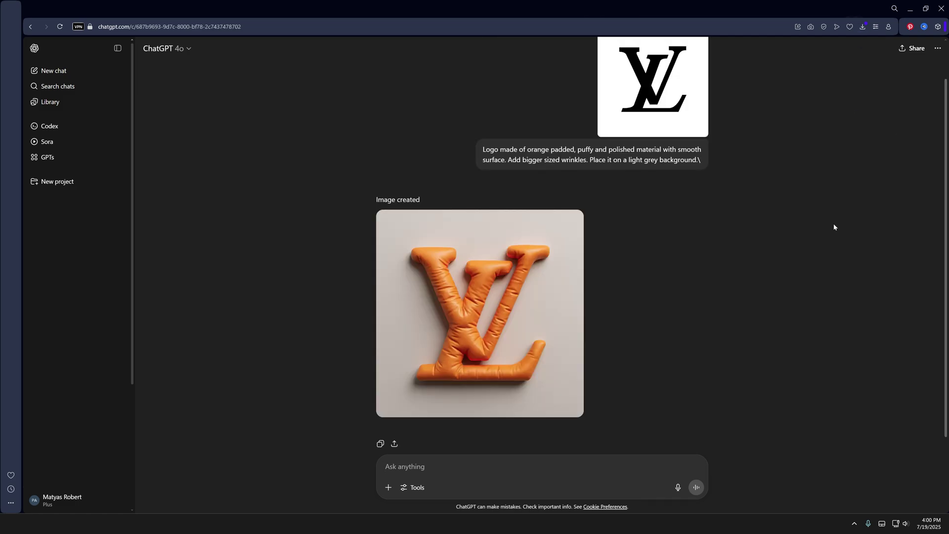
scroll(834, 227, "down", 1)
scroll(833, 229, "up", 2)
scroll(816, 229, "down", 2)
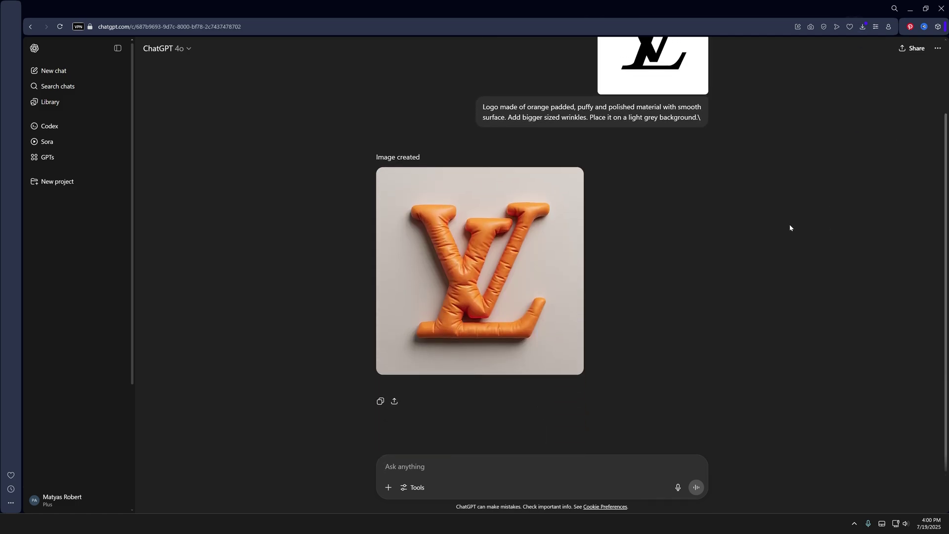
left_click(527, 274)
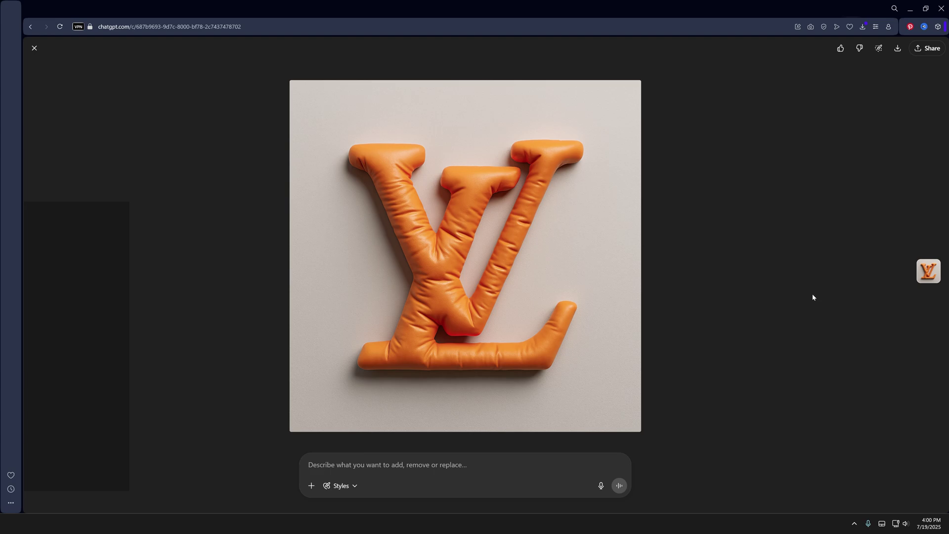